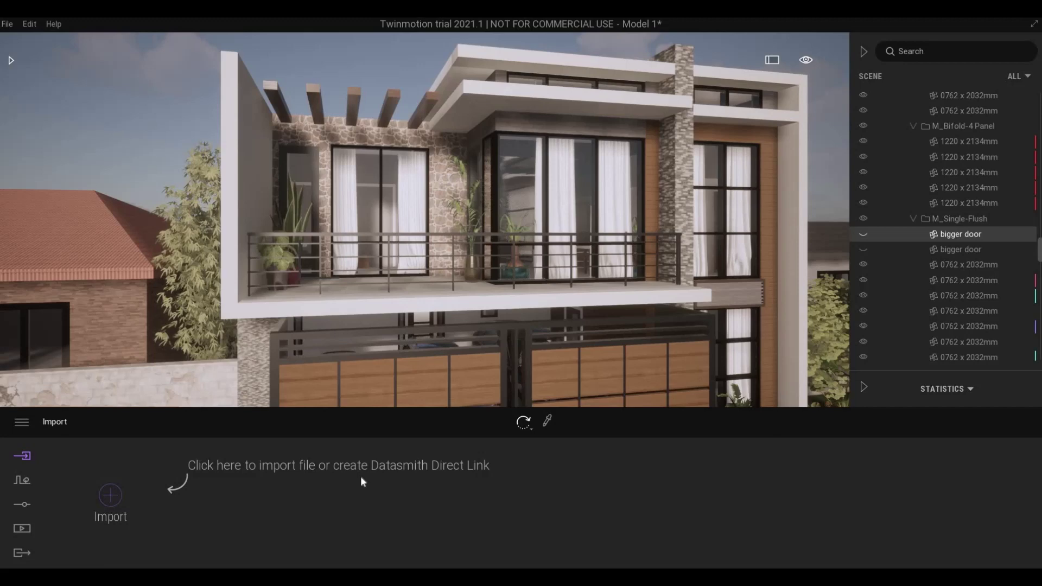
# Step: Turn the bigger door's visibility back on in the Scene list
pyautogui.click(863, 239)
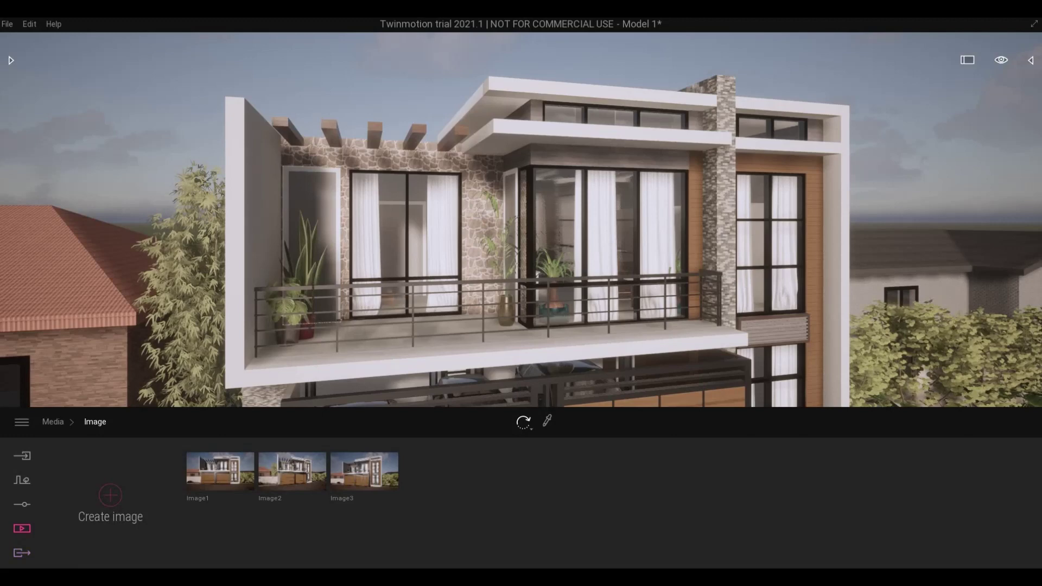
# Step: Hide both 'bigger door' instances under M_Single-Flush and move the camera closer to the house
pyautogui.click(1029, 61)
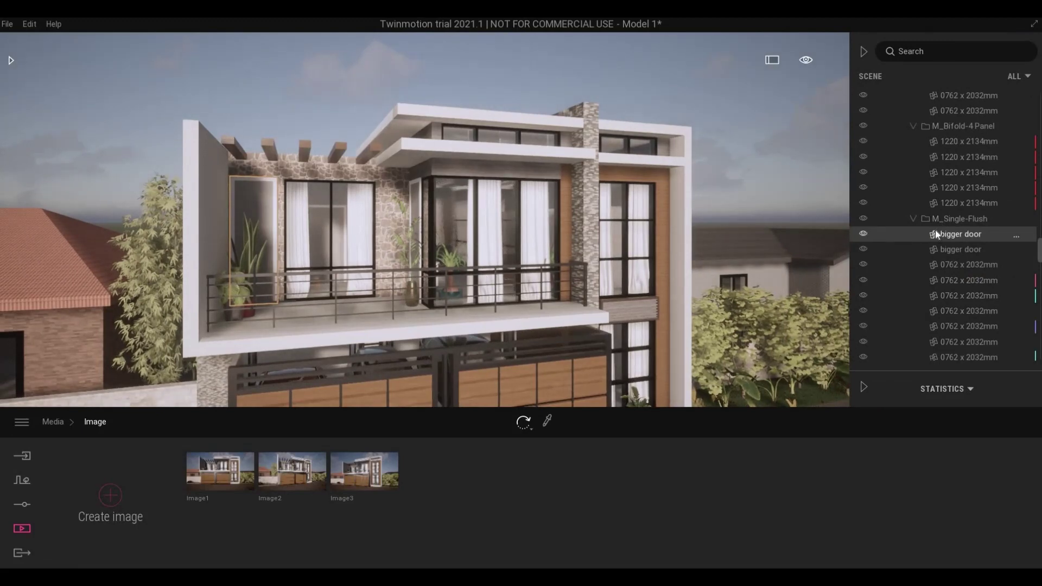
pyautogui.click(1016, 236)
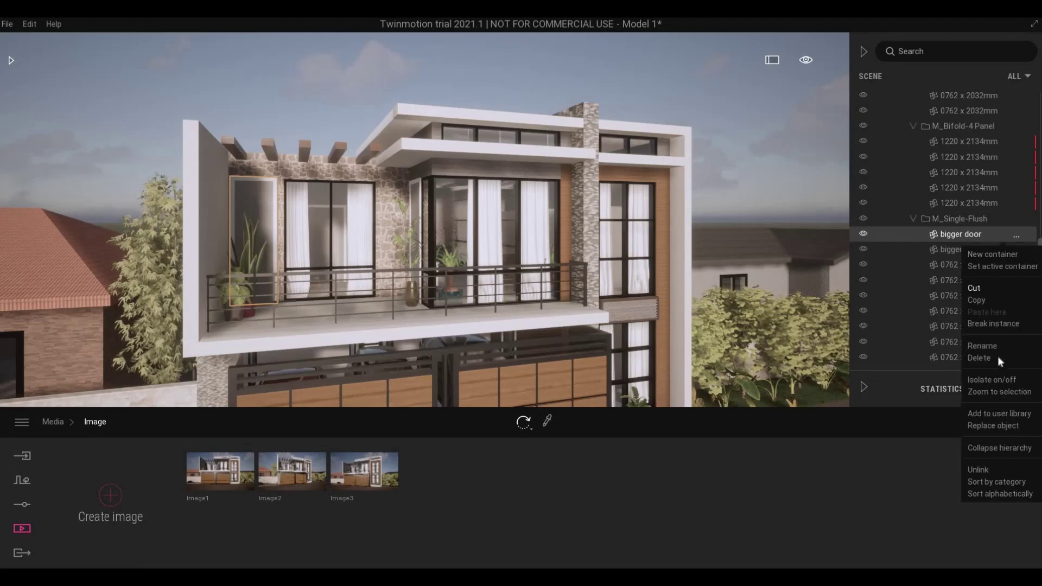
pyautogui.click(998, 357)
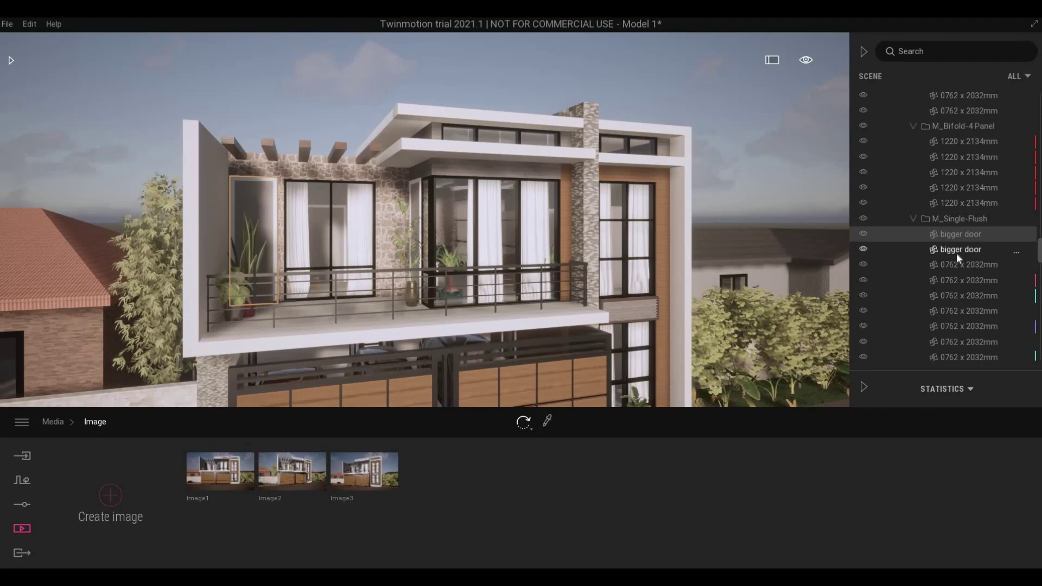
pyautogui.click(985, 252)
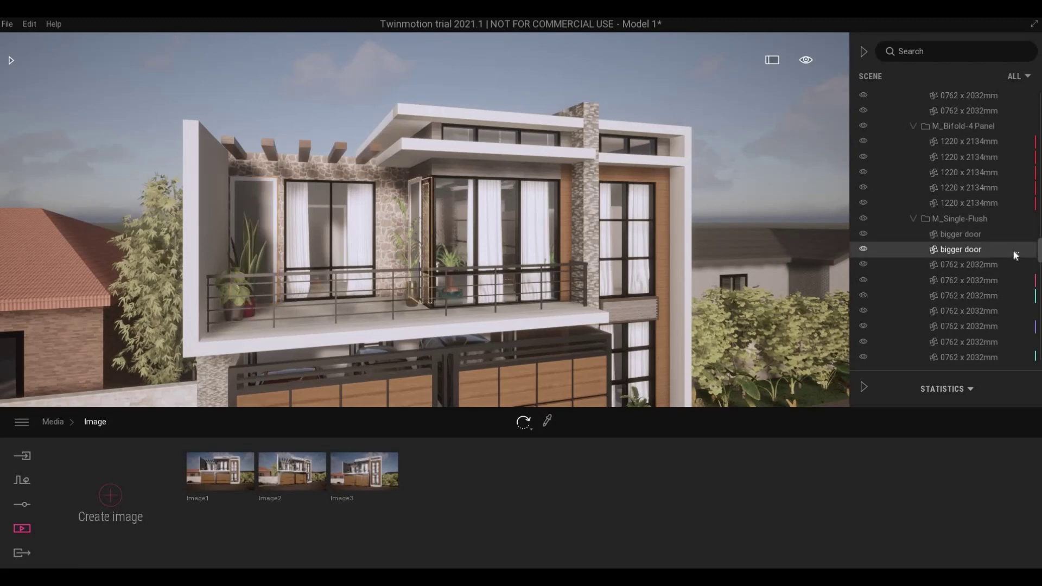
pyautogui.click(1013, 249)
pyautogui.click(990, 376)
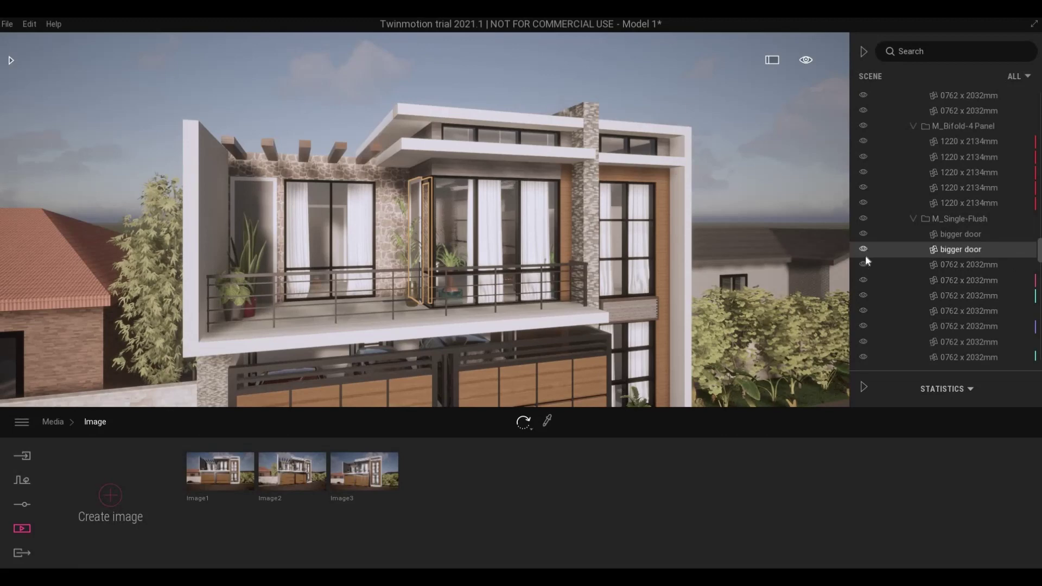
pyautogui.moveTo(865, 255); pyautogui.dragTo(864, 259)
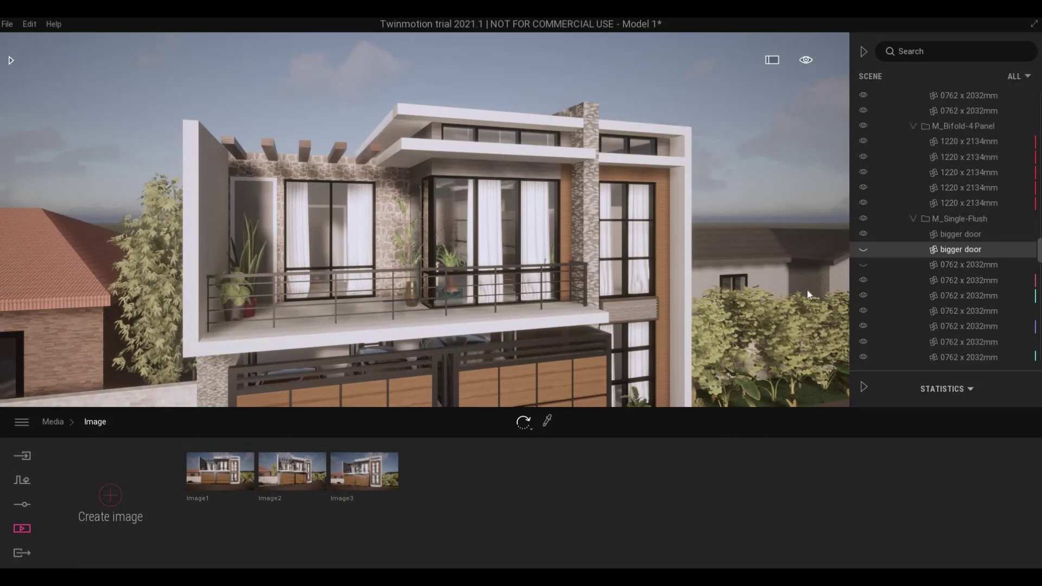
pyautogui.click(863, 234)
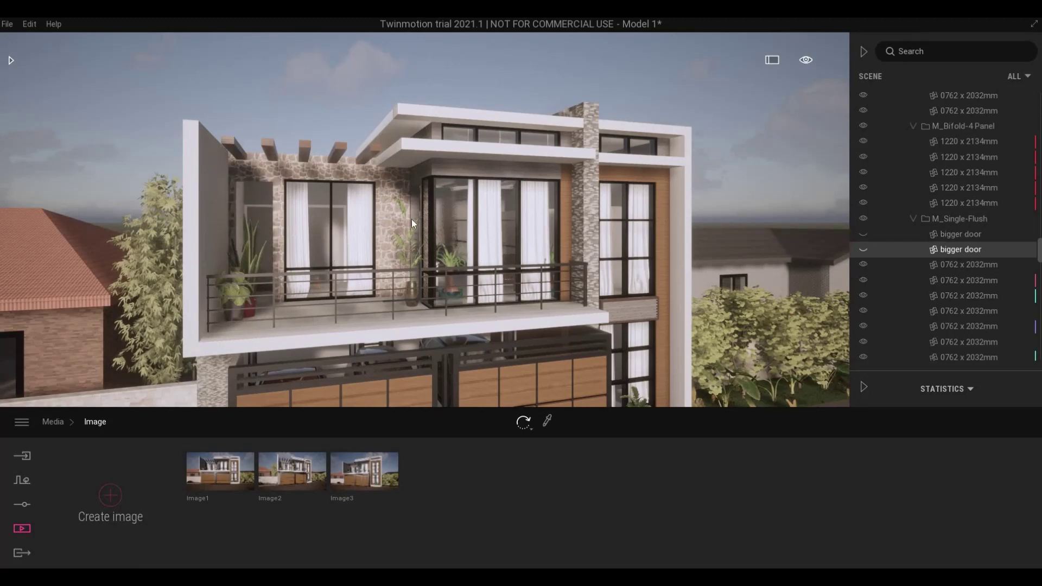
pyautogui.moveTo(418, 223); pyautogui.dragTo(51, 80)
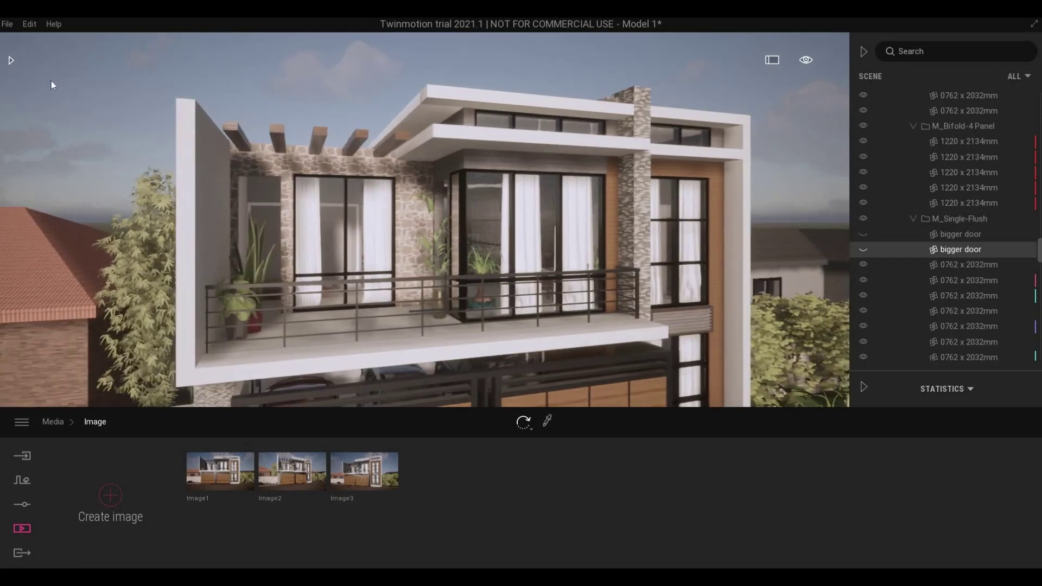
# Step: Place two Simple Rotating 02 doors from Objects > Doors > Rotating doors on the balcony
pyautogui.click(9, 61)
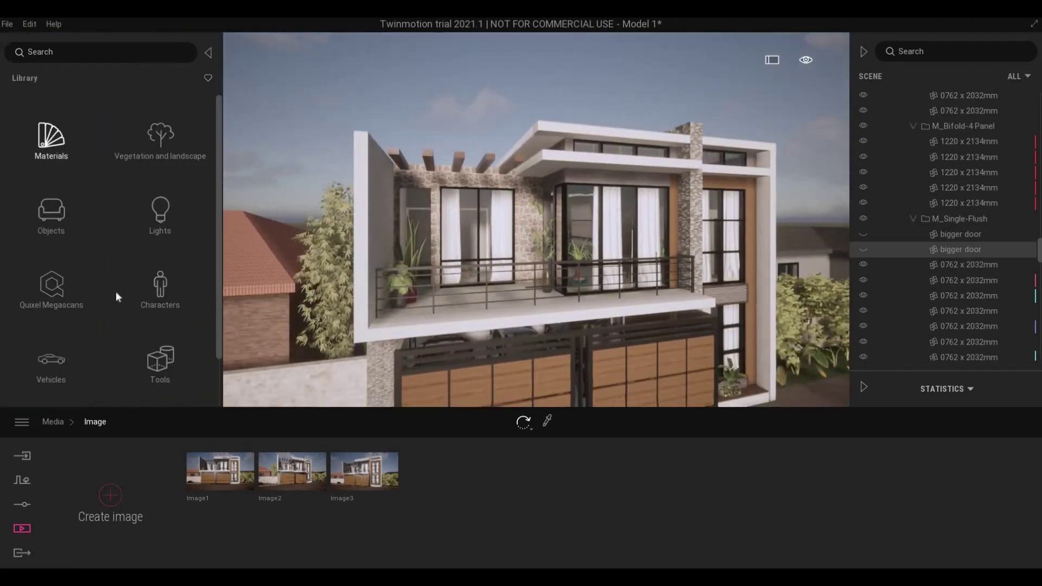
pyautogui.scroll(-1, 86, 155)
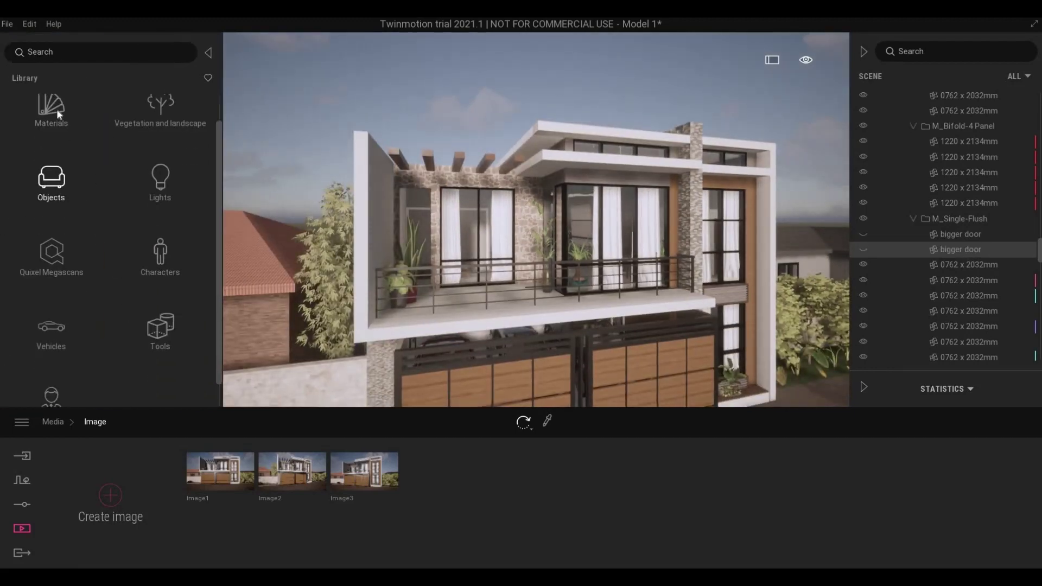
pyautogui.click(57, 111)
pyautogui.scroll(-2, 138, 308)
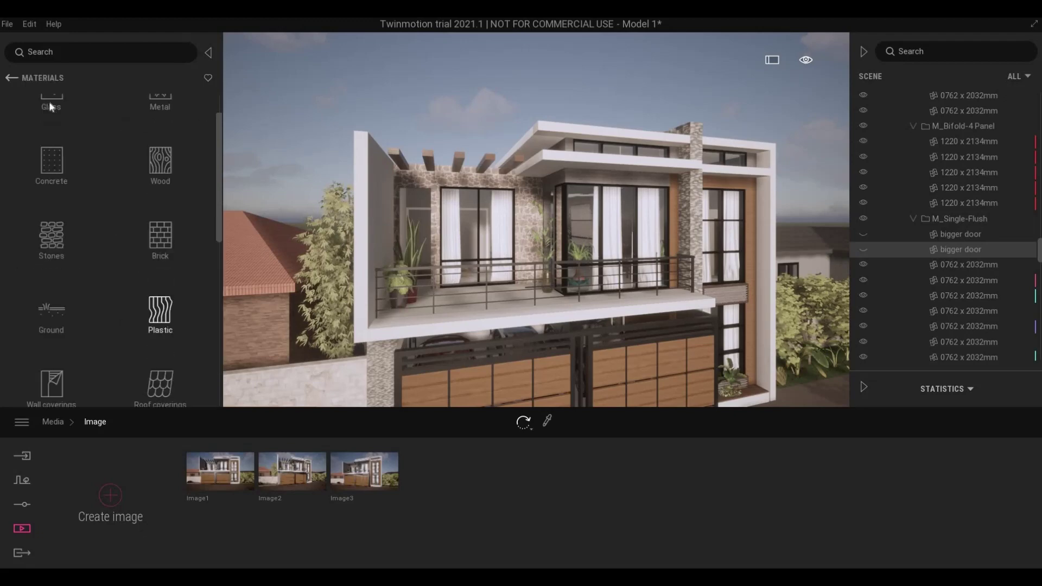
pyautogui.click(12, 77)
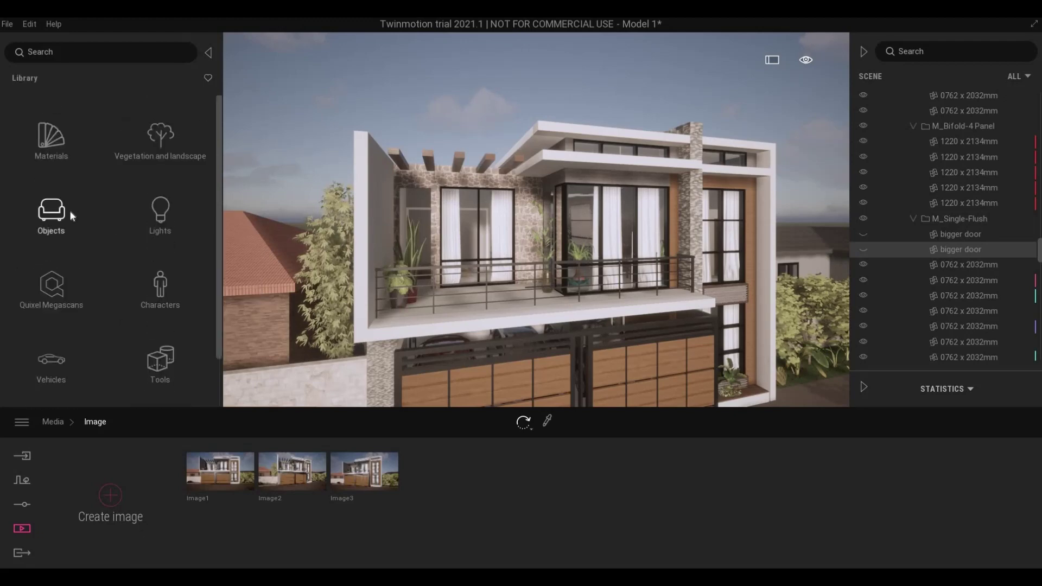
pyautogui.click(87, 231)
pyautogui.click(79, 157)
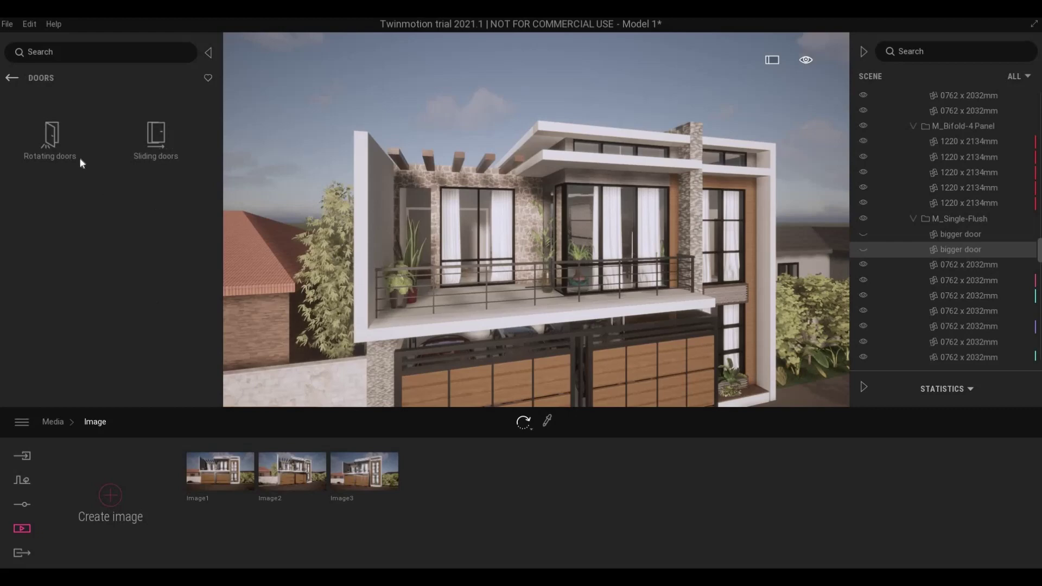
pyautogui.click(64, 144)
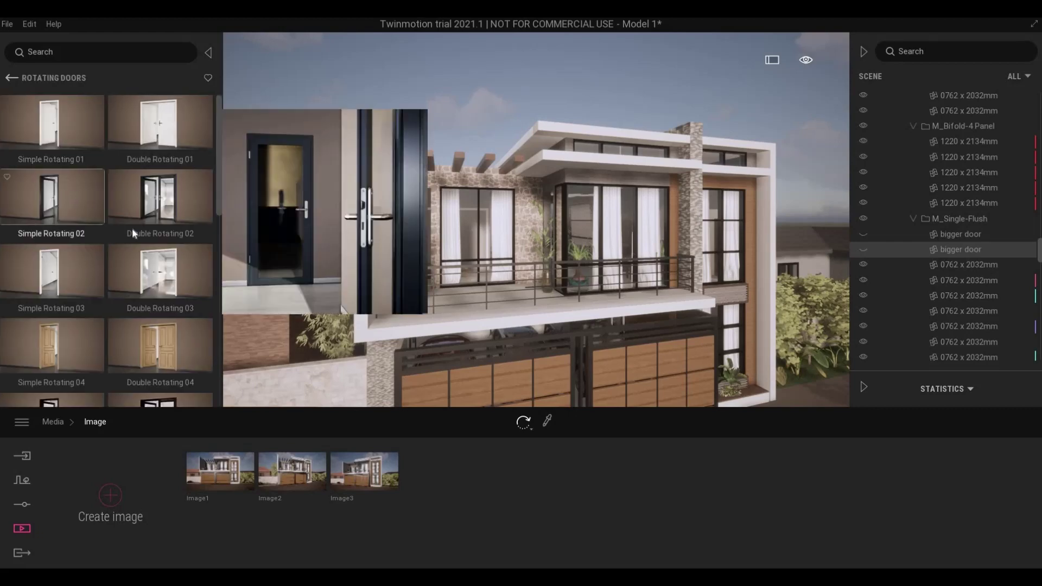
pyautogui.moveTo(381, 250); pyautogui.dragTo(413, 265)
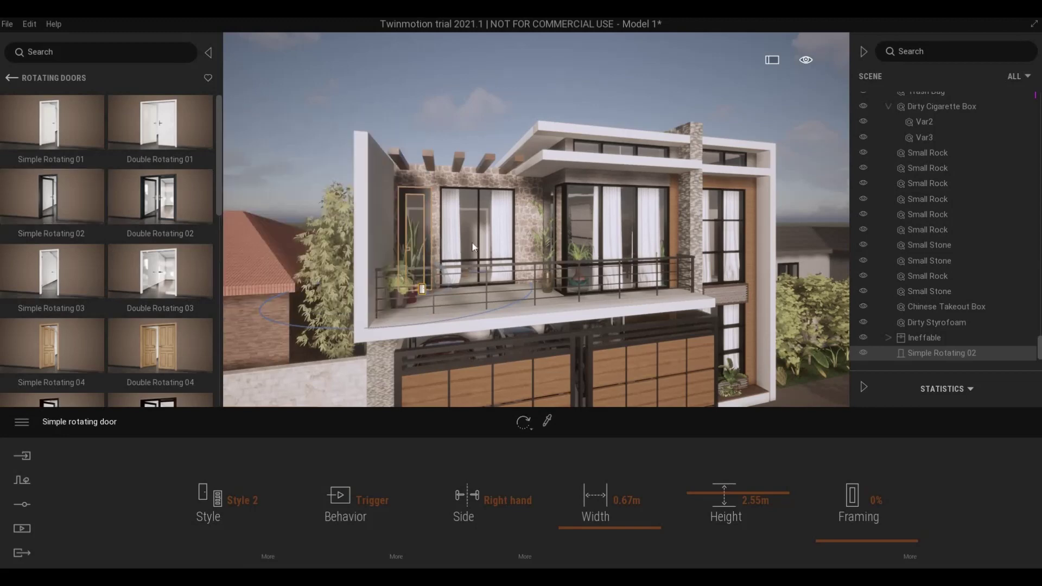
pyautogui.hotkey('ctrl', 'v')
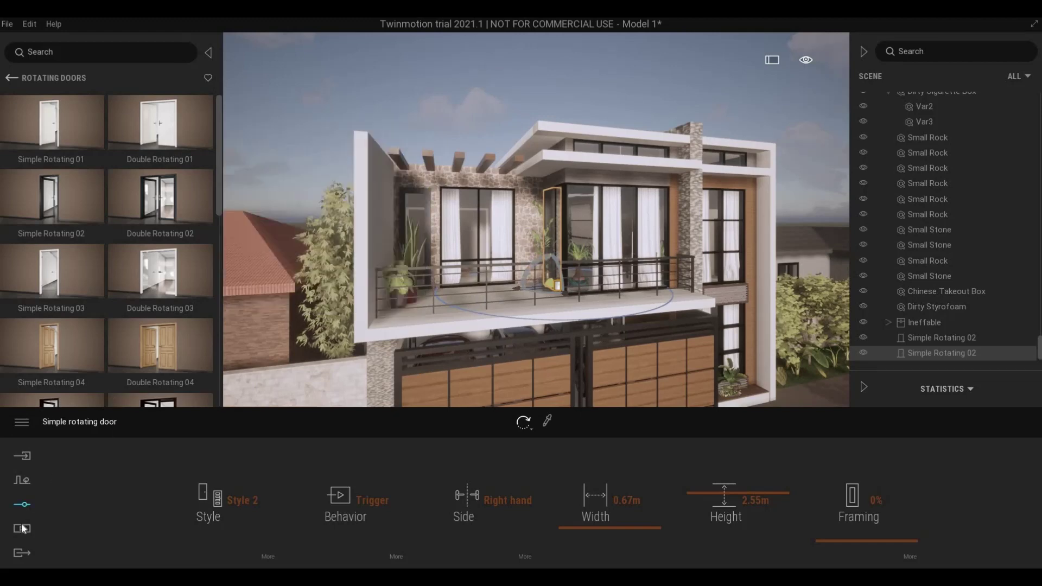
# Step: View the house from the saved Image1 camera in Media > Image
pyautogui.click(23, 528)
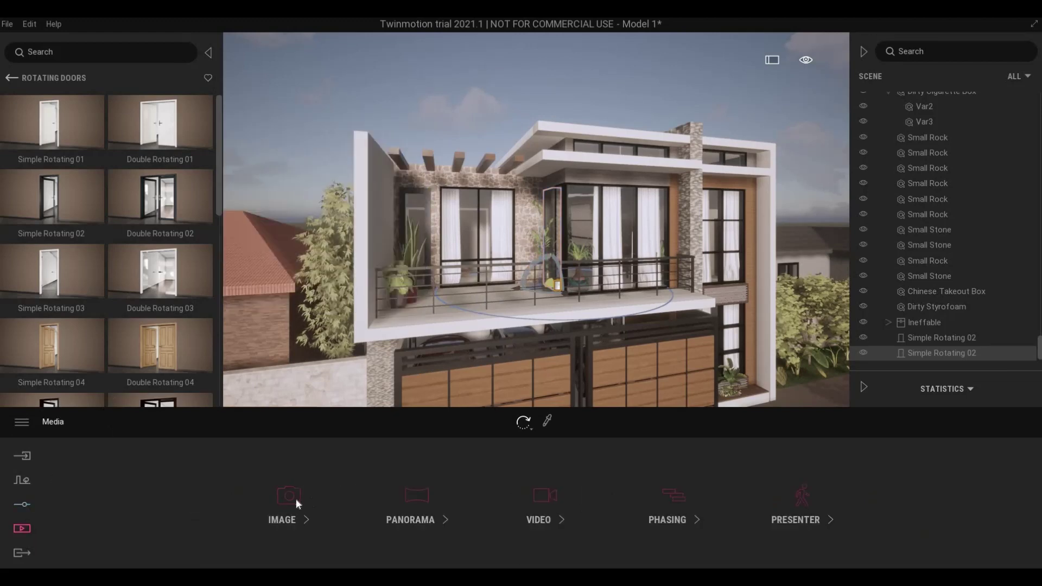
pyautogui.click(295, 498)
pyautogui.moveTo(237, 476)
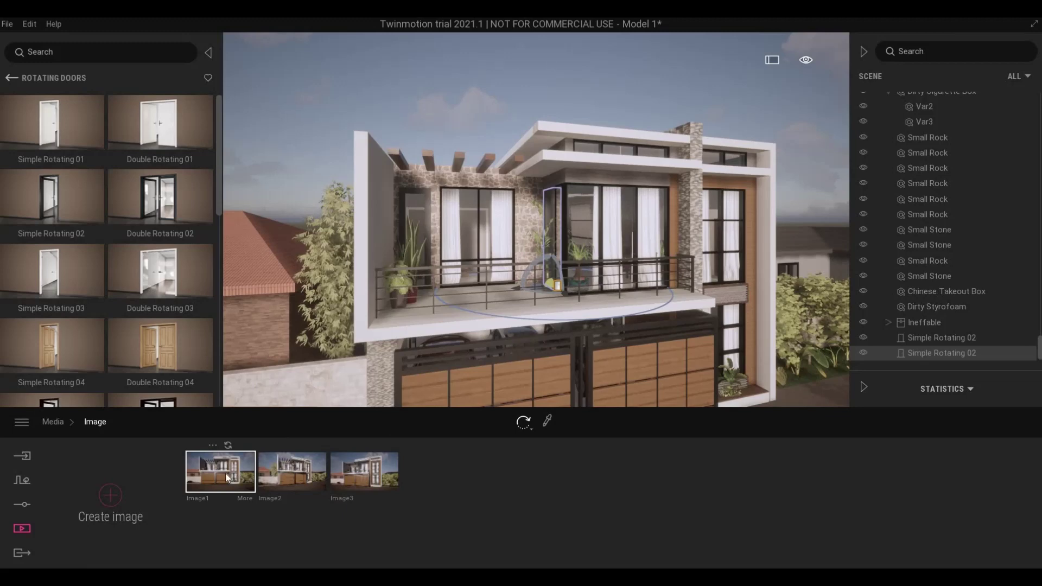
pyautogui.click(225, 472)
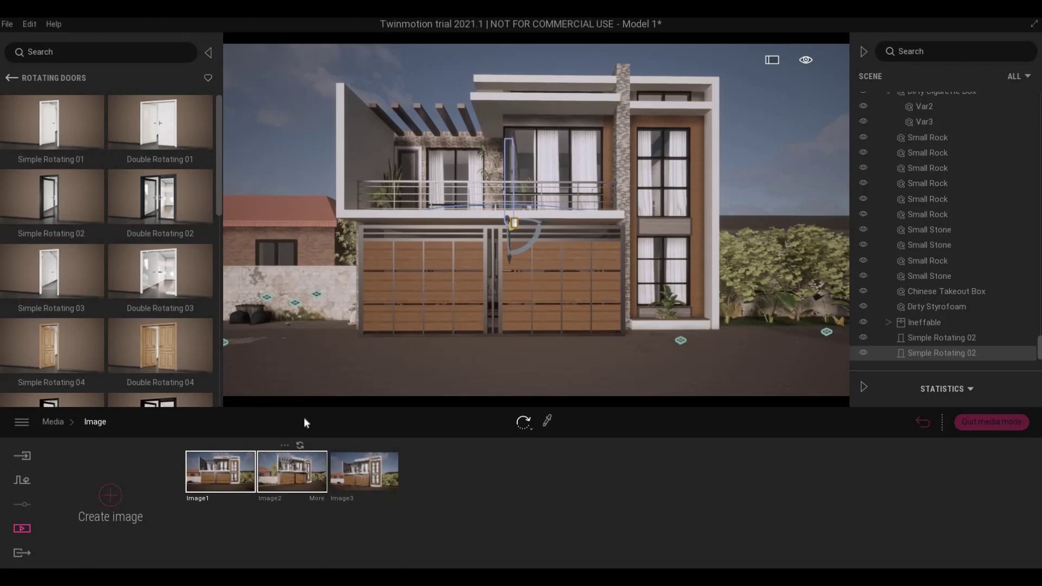
# Step: Leave the Image1 view, bring up the saved images list, and hide both bigger doors
pyautogui.click(419, 158)
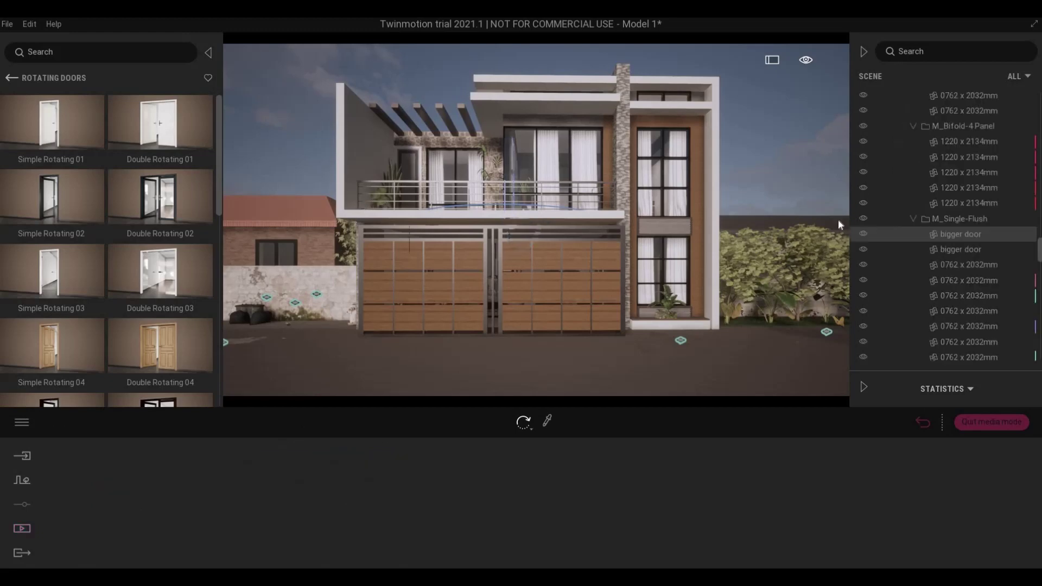
pyautogui.click(863, 234)
pyautogui.click(863, 248)
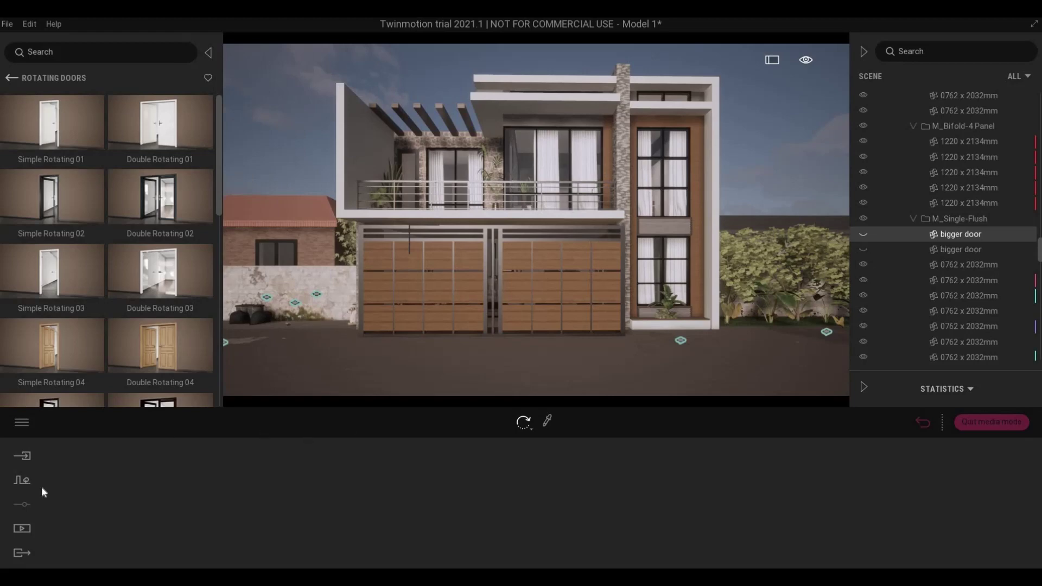
pyautogui.click(19, 529)
pyautogui.click(276, 497)
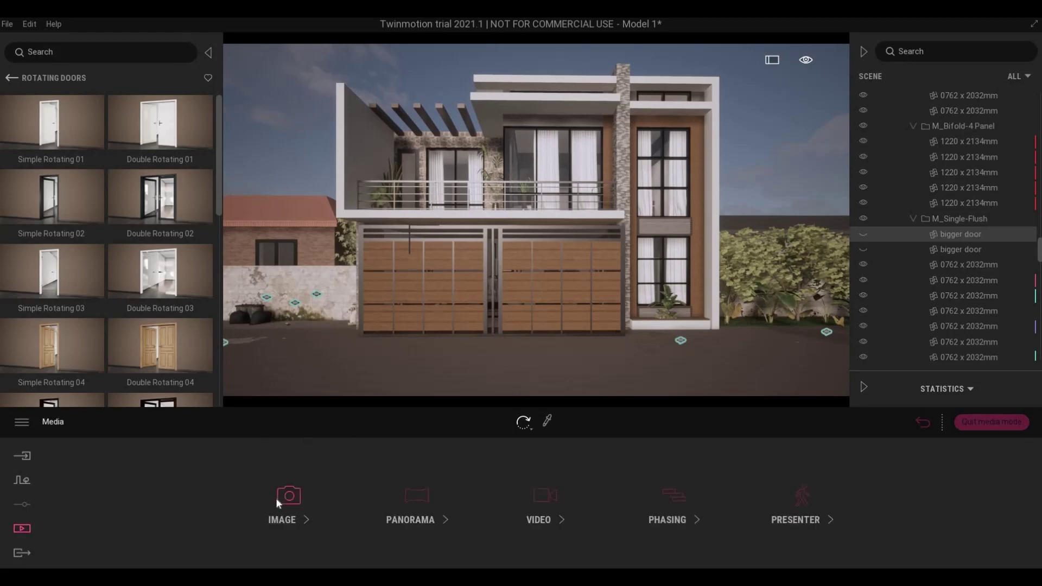
pyautogui.click(222, 456)
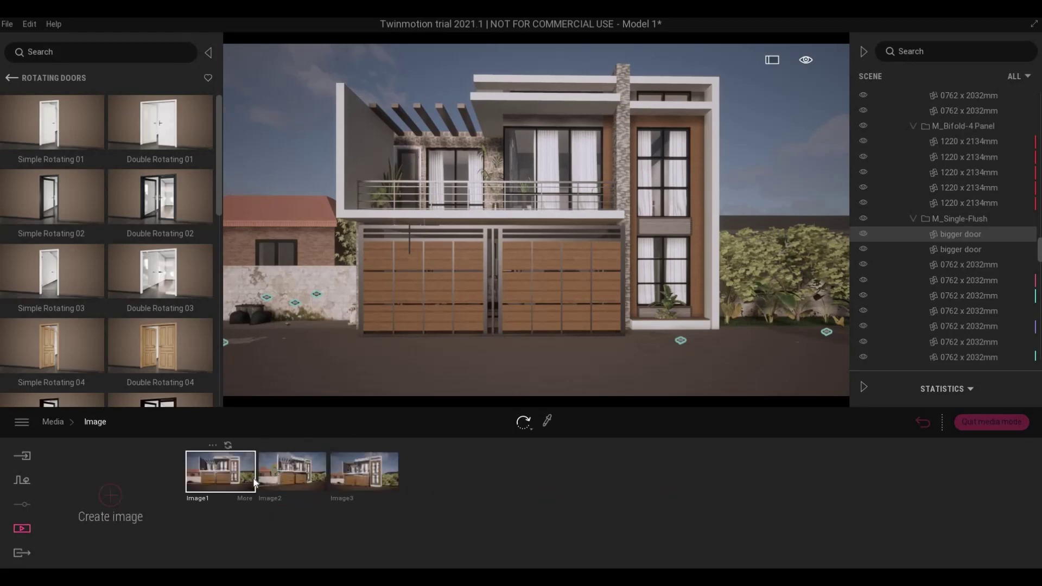
pyautogui.click(863, 234)
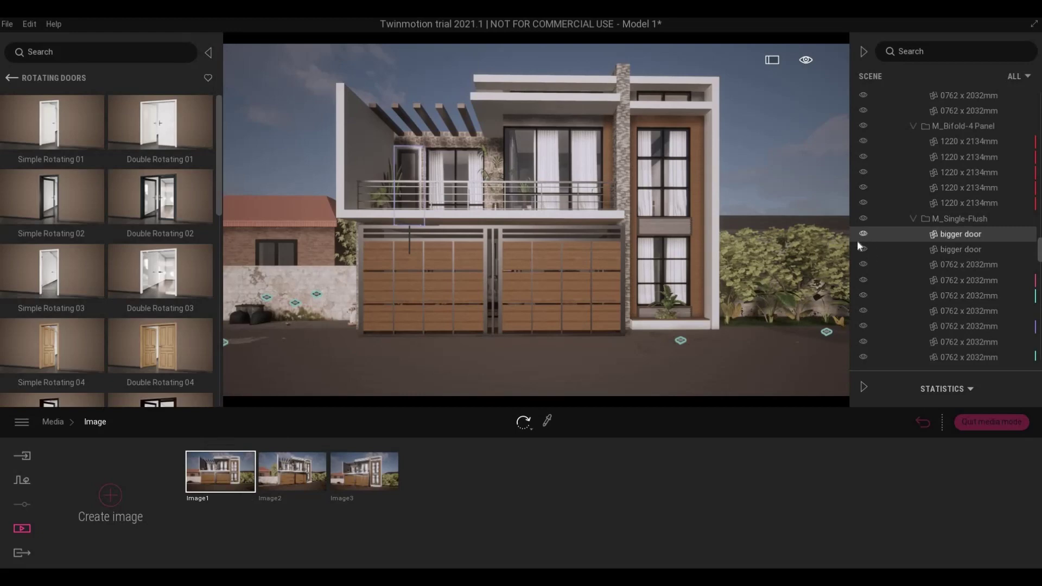
pyautogui.click(863, 249)
# Step: Load Image2's camera, refresh Image2 with the bigger doors hidden, and switch to Image3
pyautogui.moveTo(233, 447)
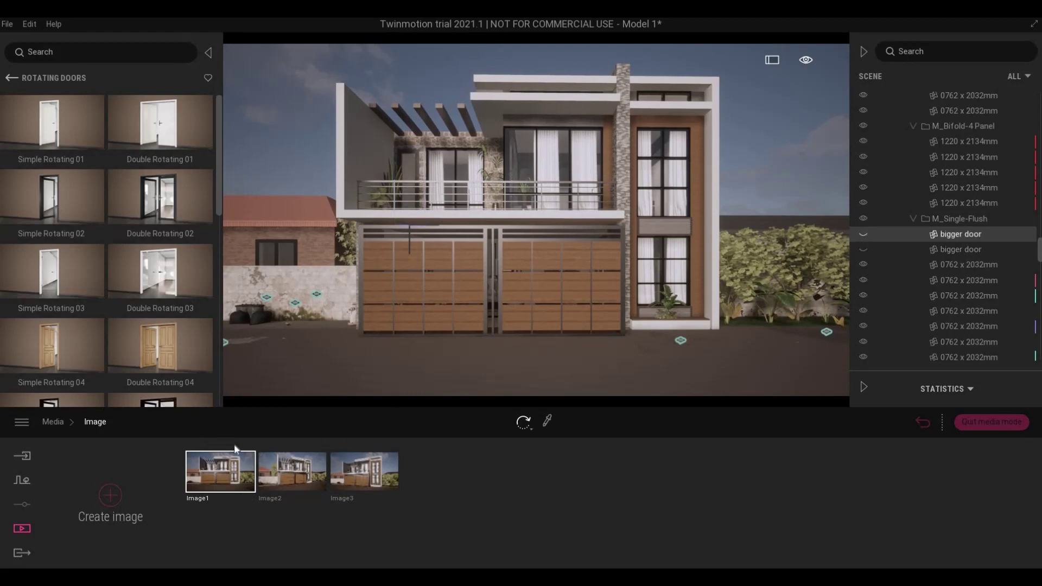
pyautogui.click(288, 472)
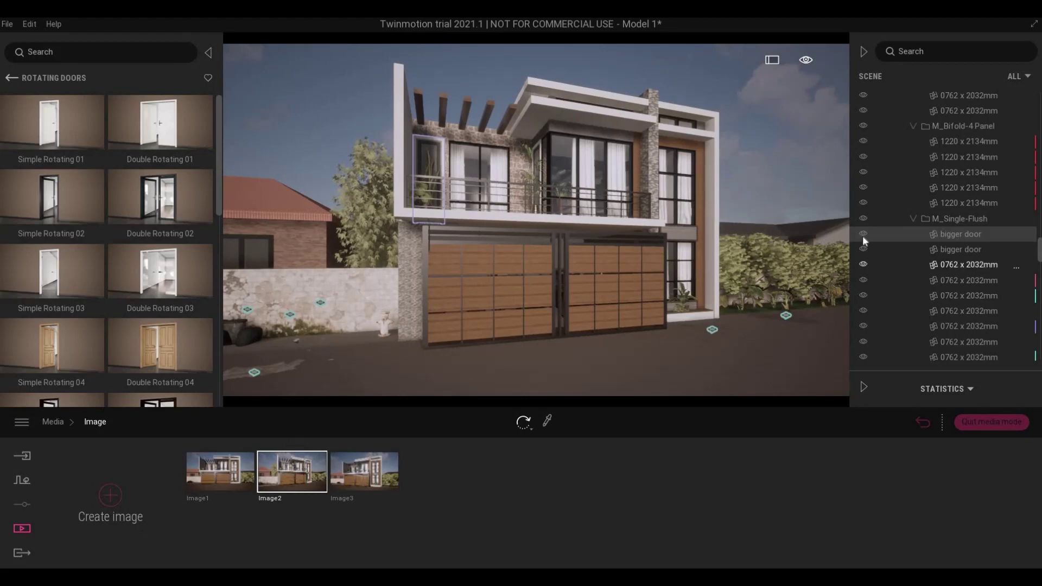
pyautogui.click(863, 249)
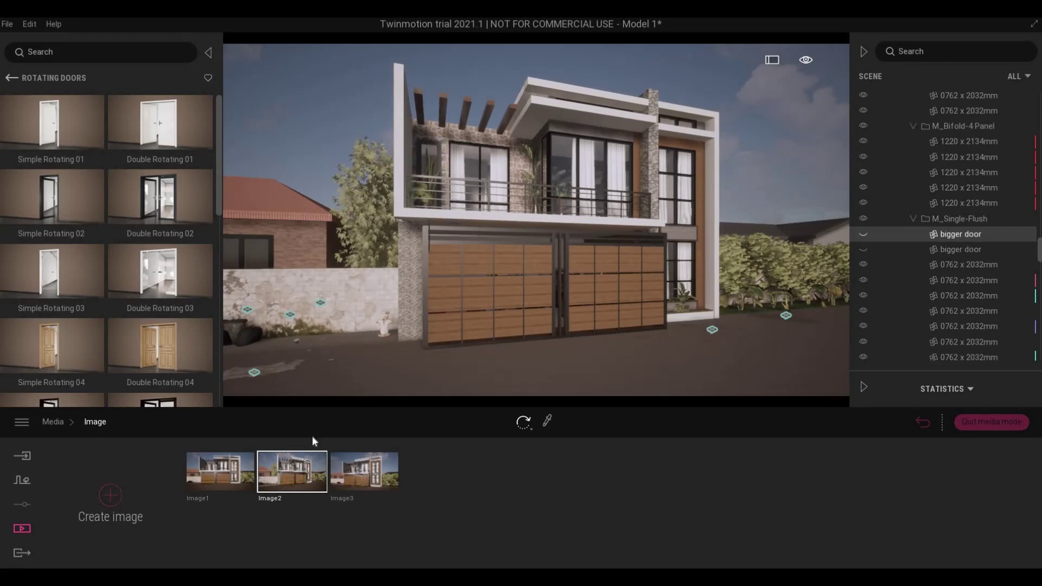
pyautogui.moveTo(306, 444)
pyautogui.click(301, 446)
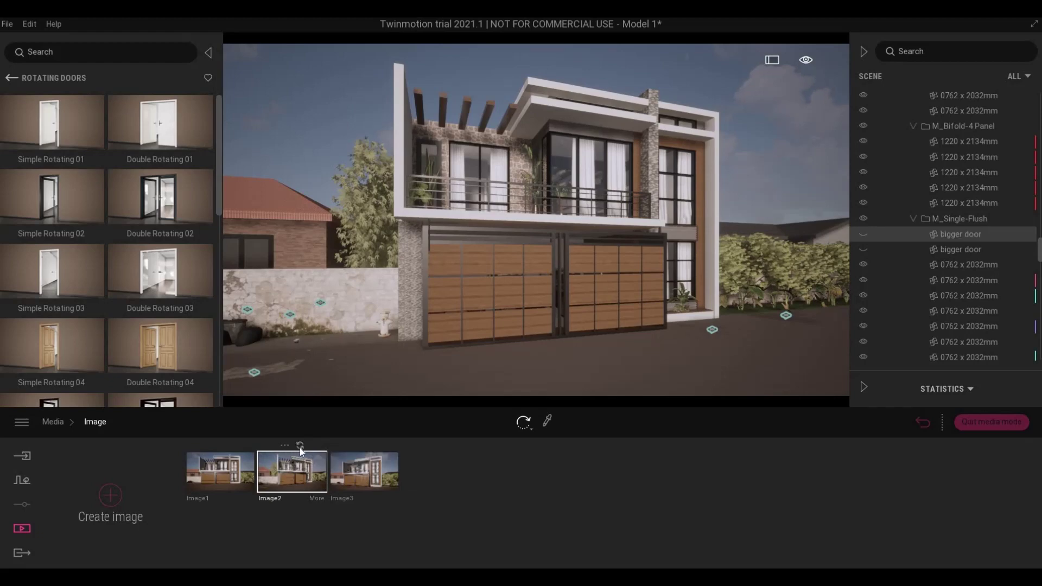
pyautogui.click(346, 464)
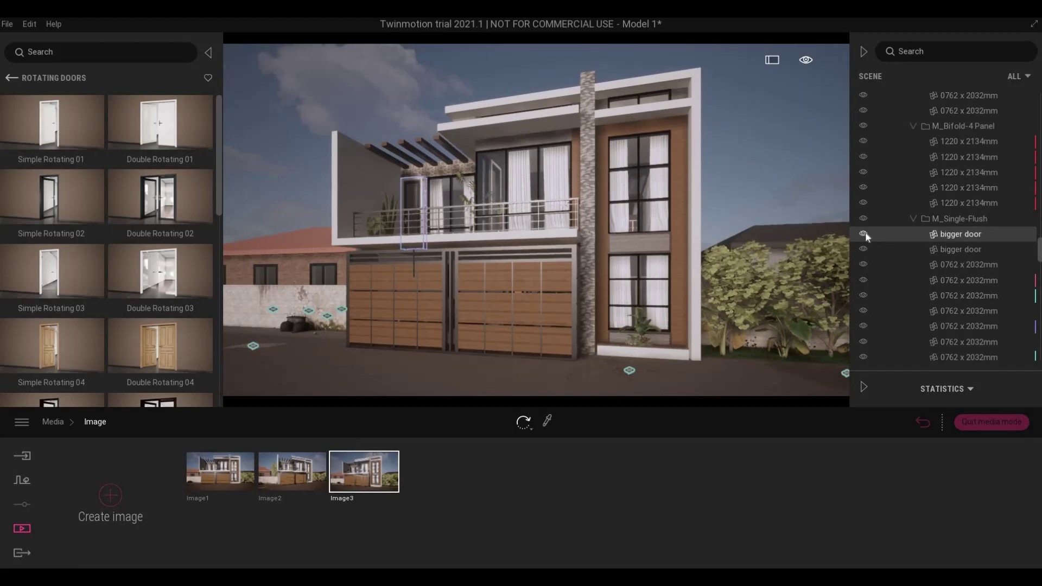
# Step: Hide the bigger doors in Image3's camera view and update the saved Image3 shot
pyautogui.click(864, 234)
pyautogui.click(864, 248)
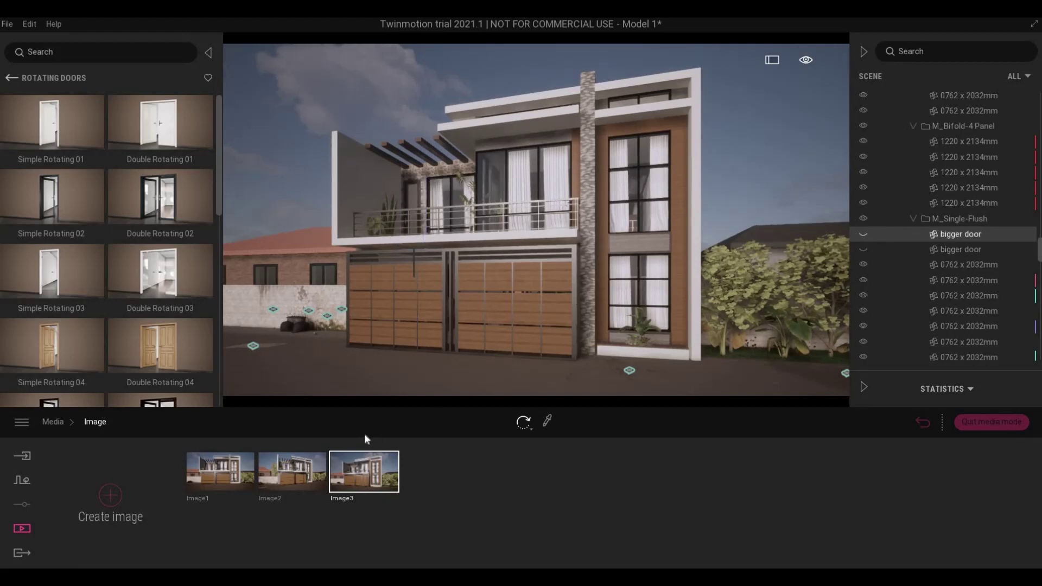
pyautogui.click(291, 467)
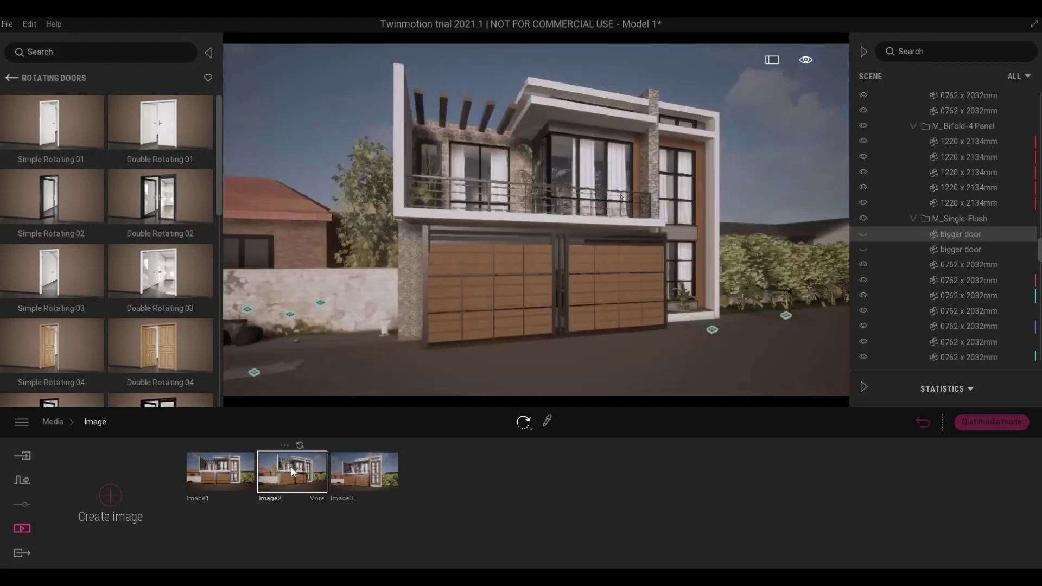
pyautogui.click(345, 473)
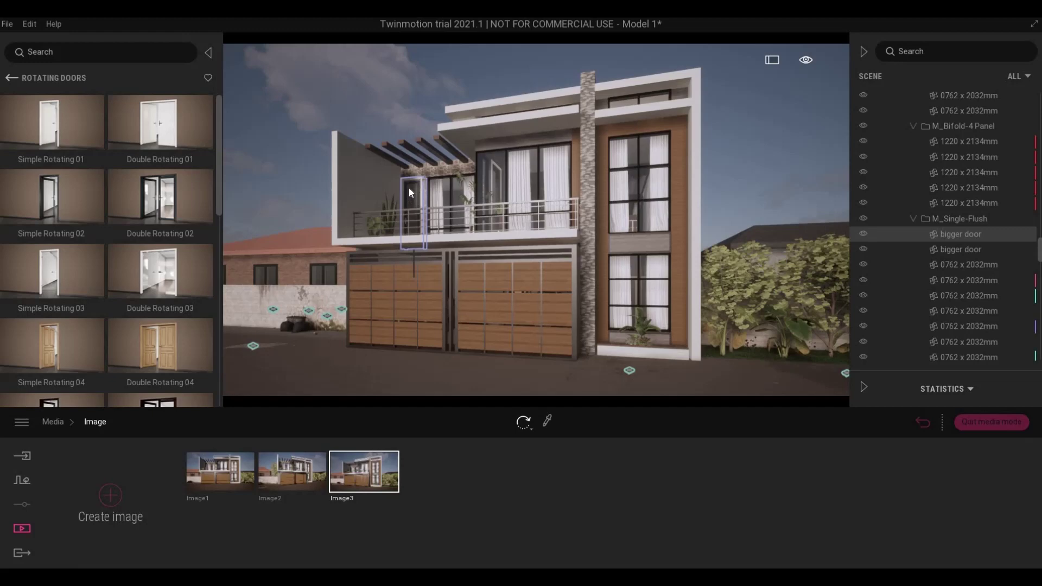
pyautogui.click(862, 240)
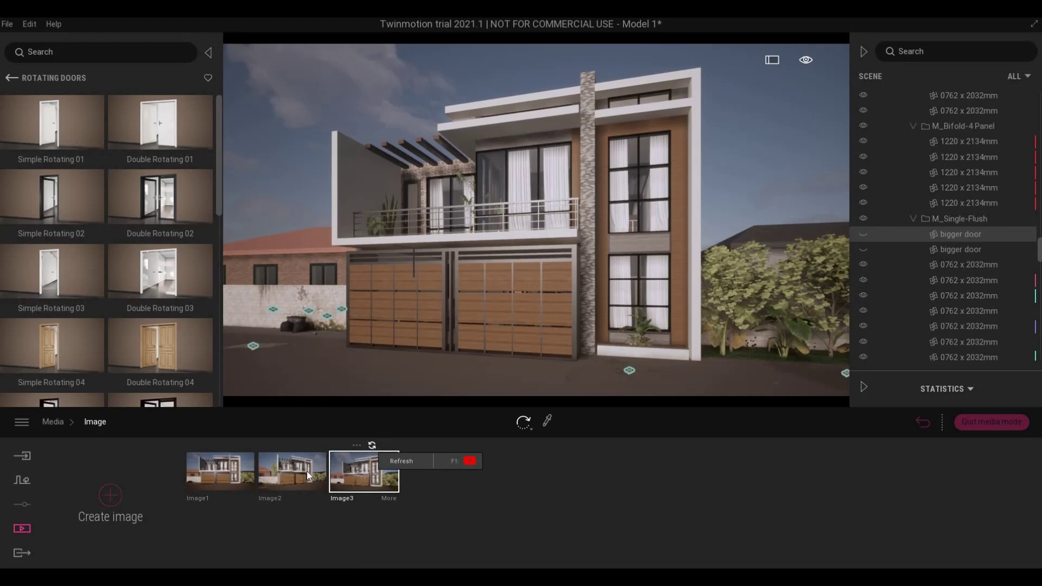
pyautogui.moveTo(306, 473)
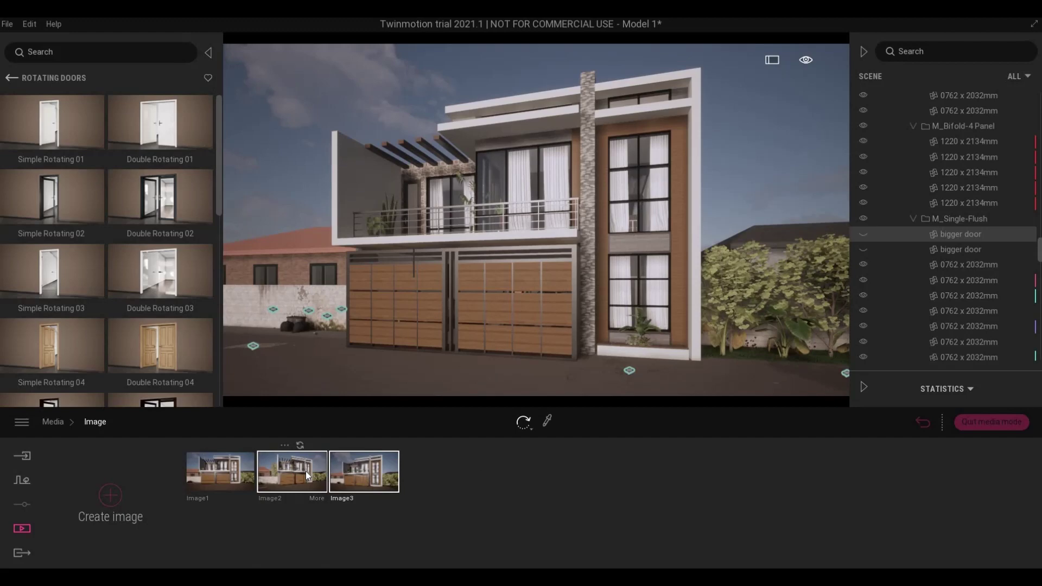
pyautogui.click(306, 474)
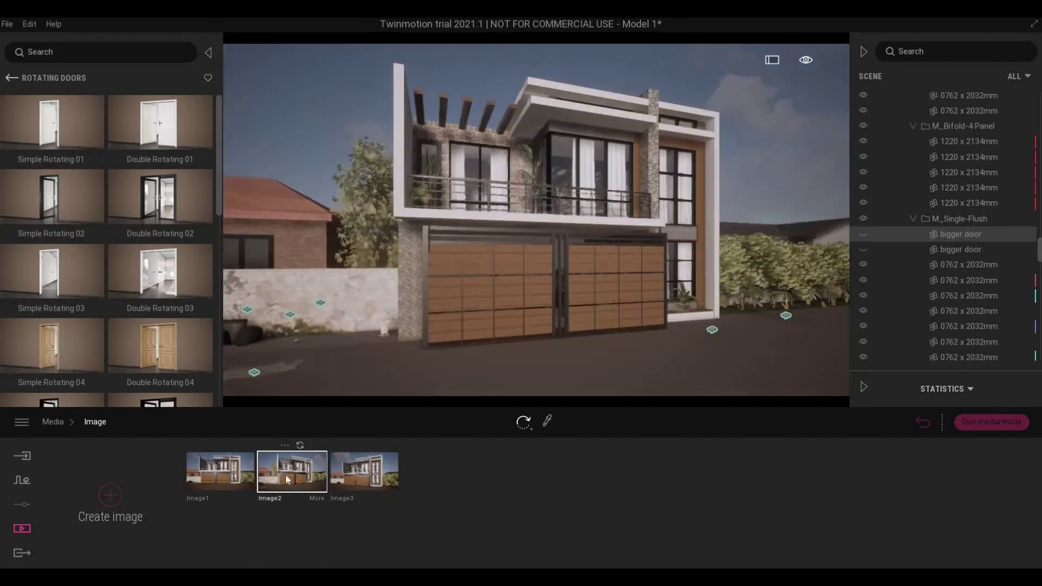
pyautogui.click(348, 475)
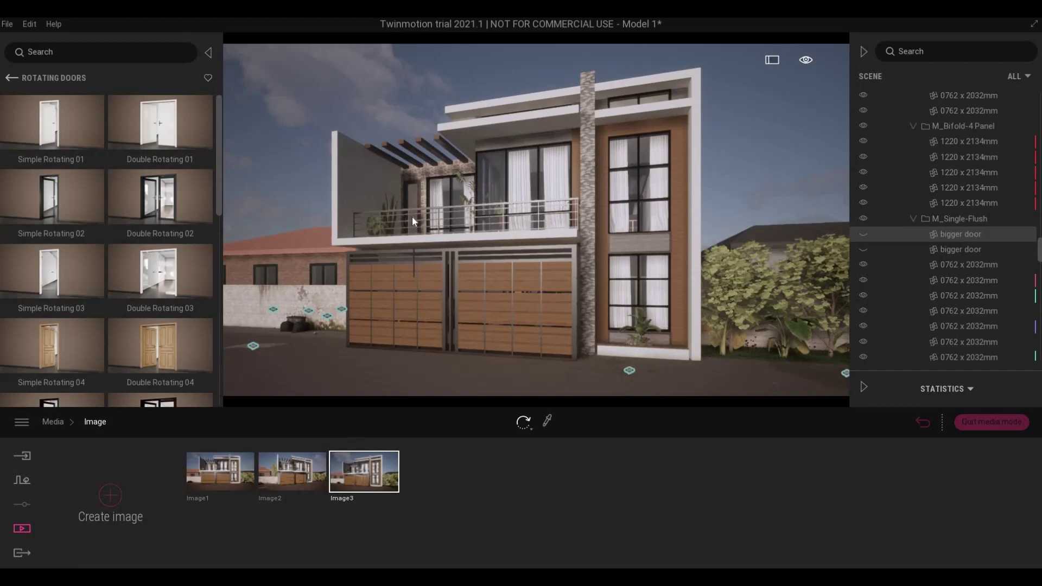
pyautogui.moveTo(375, 452)
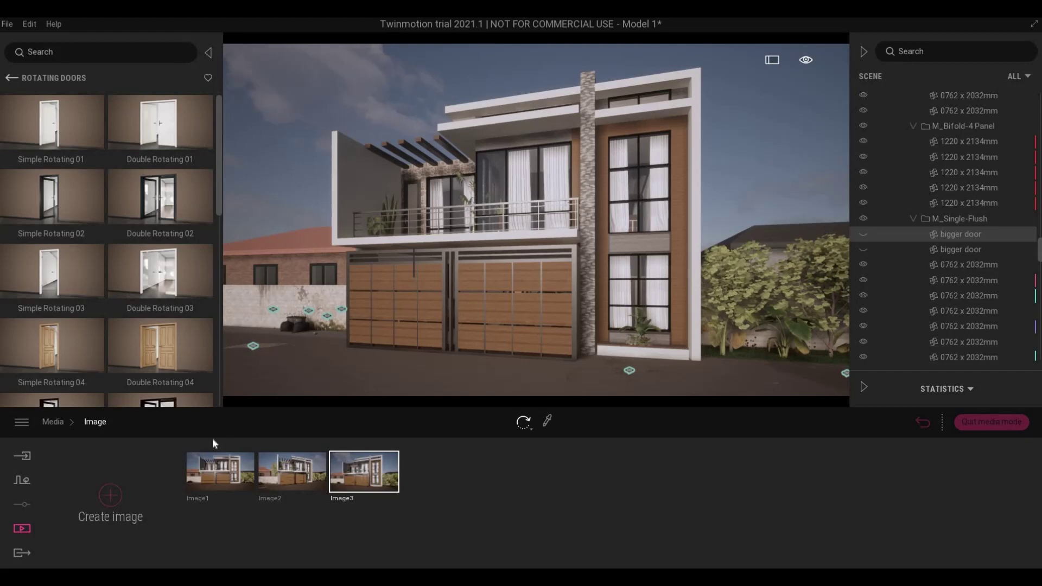
# Step: Open the Showreel video timeline from Media > Video
pyautogui.click(57, 426)
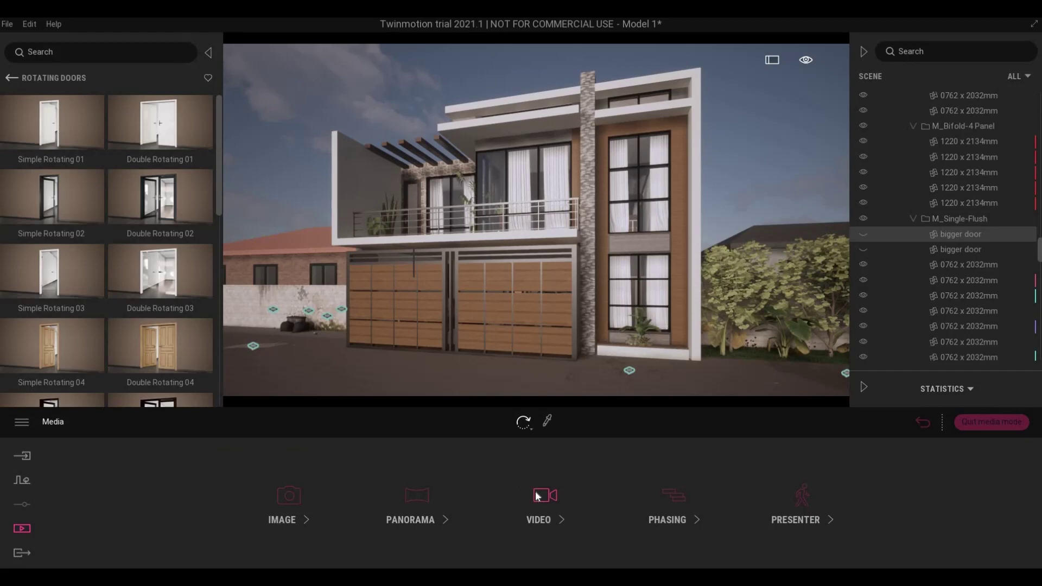
pyautogui.click(537, 496)
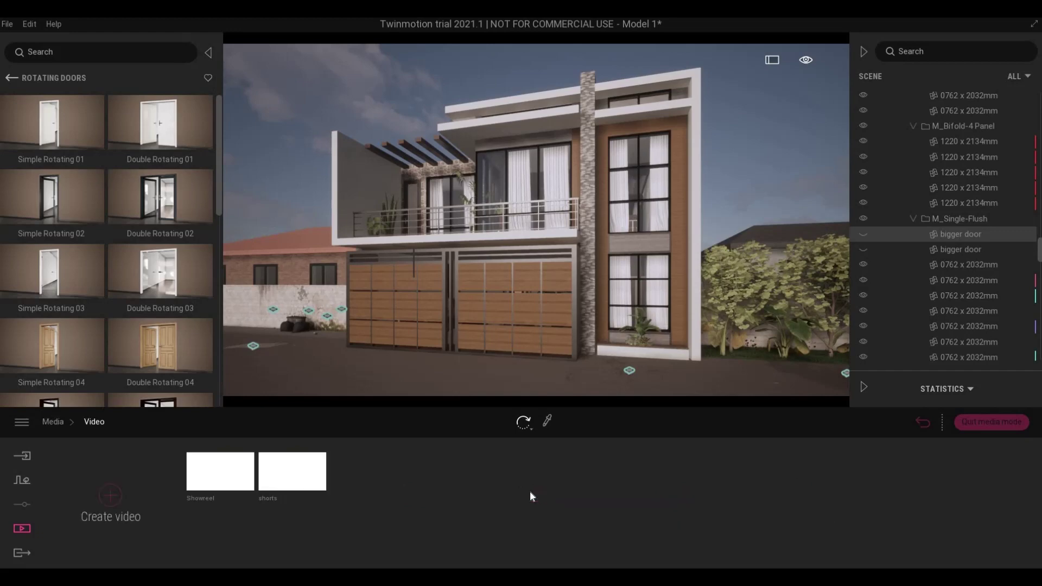
pyautogui.click(227, 481)
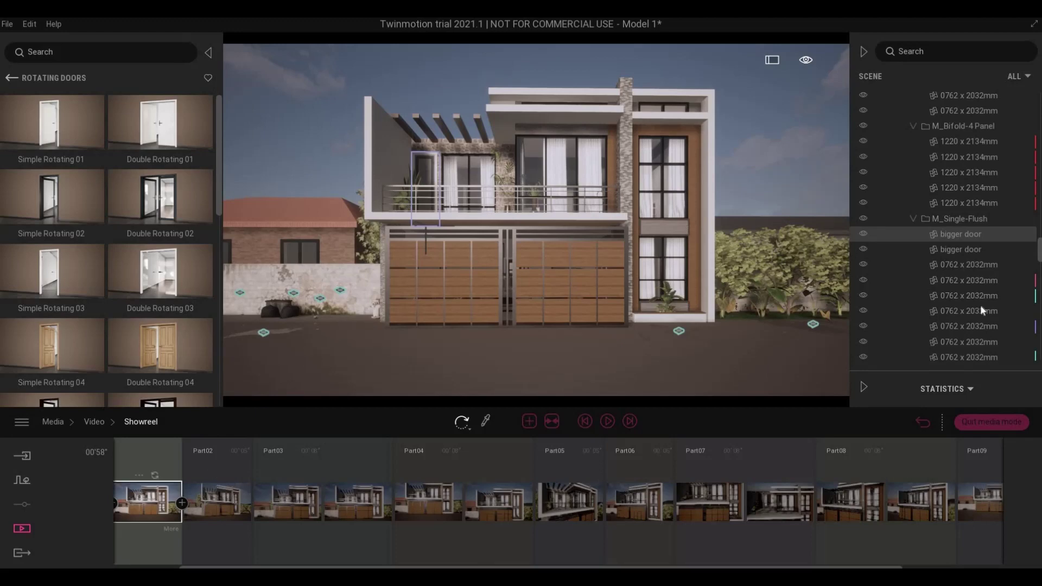
# Step: Hide both bigger doors and refresh the first Showreel clip
pyautogui.click(861, 241)
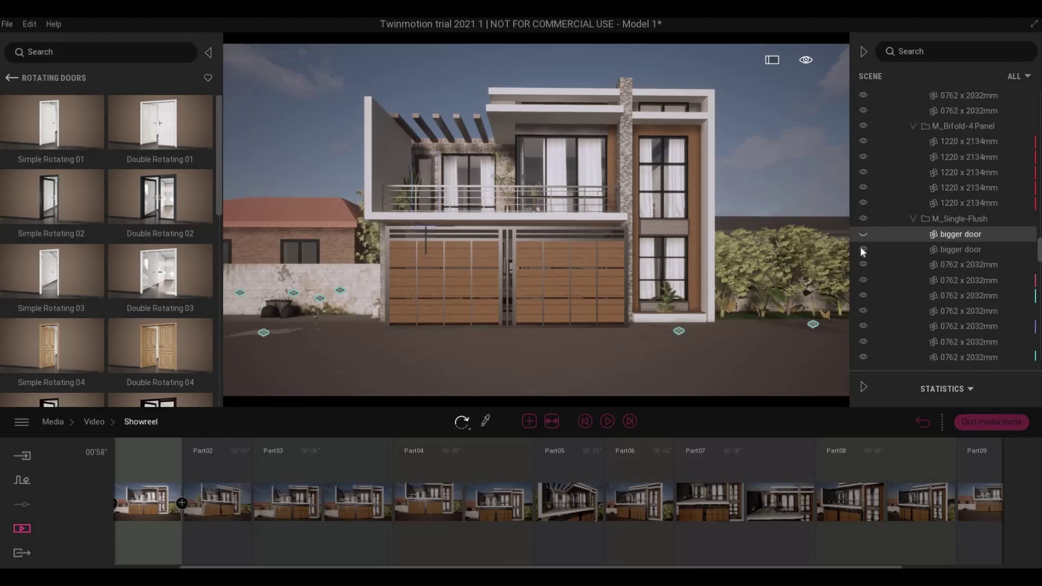
pyautogui.click(862, 248)
pyautogui.click(863, 249)
pyautogui.click(155, 476)
pyautogui.click(157, 504)
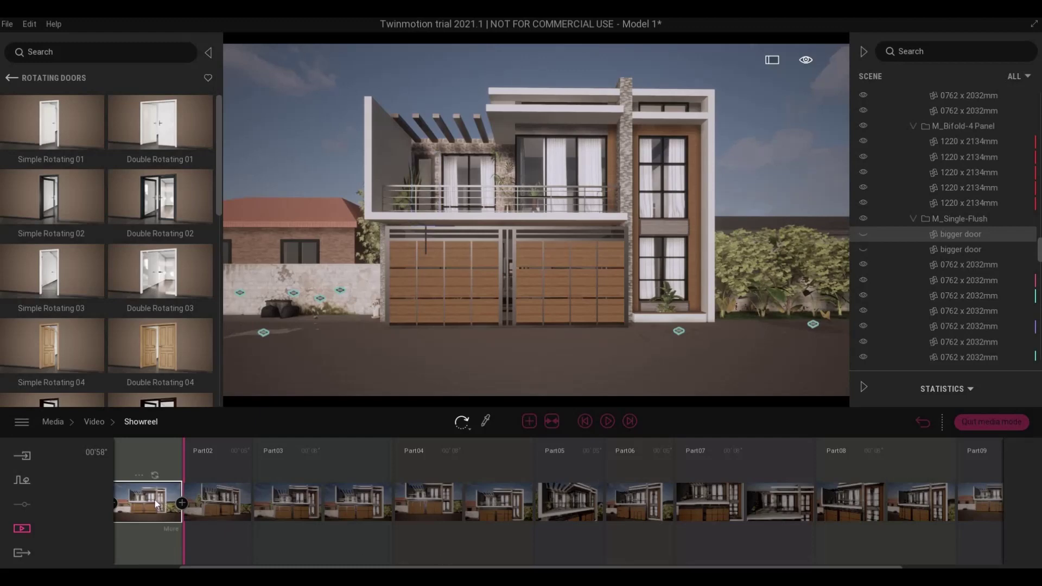